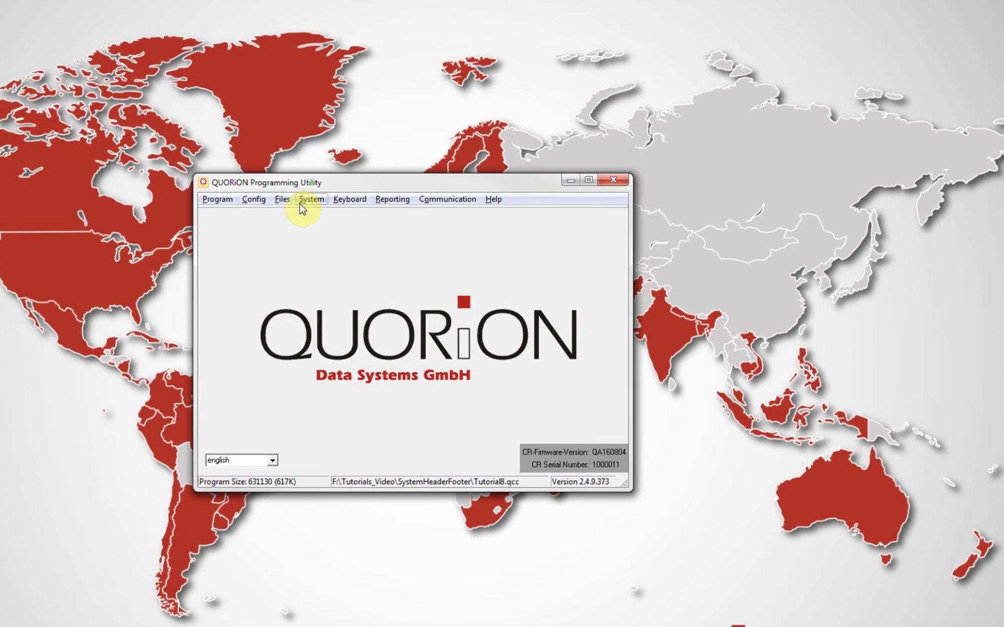
# - Open the receipt header settings and set the number of text lines to 5
pyautogui.click(390, 193)
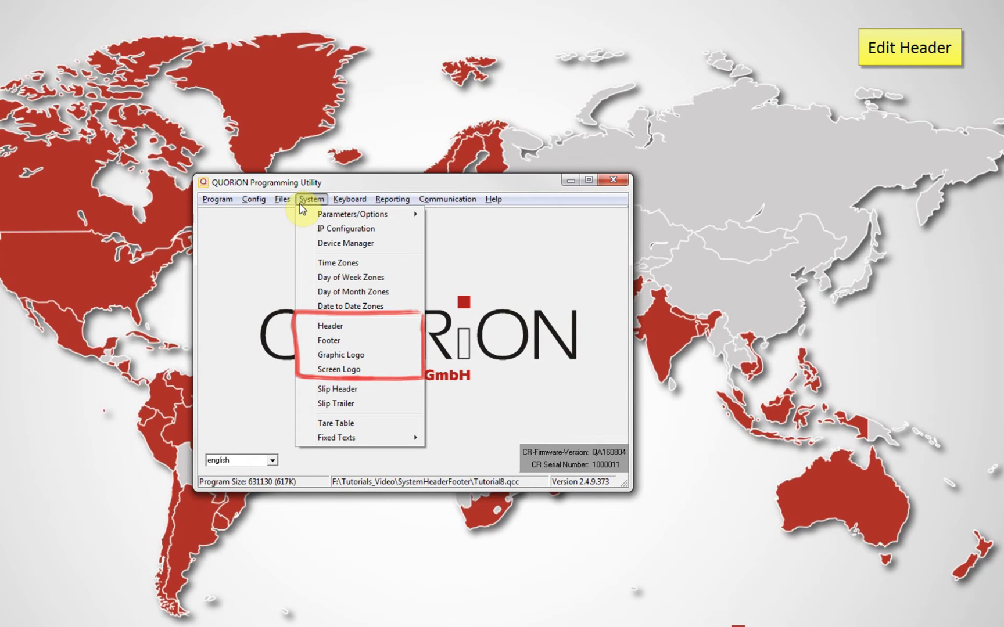
pyautogui.click(330, 325)
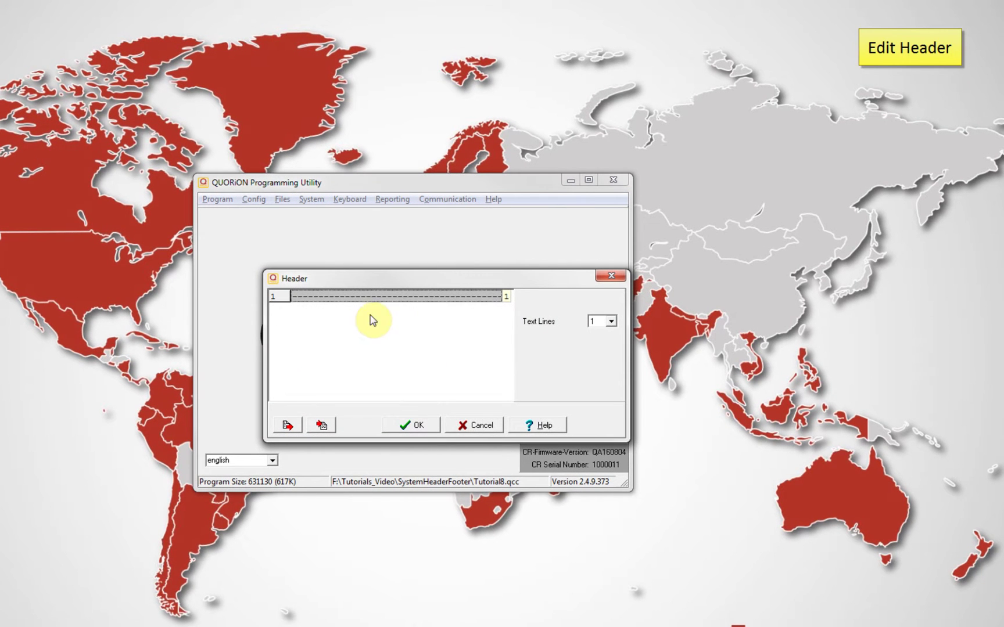
pyautogui.click(611, 323)
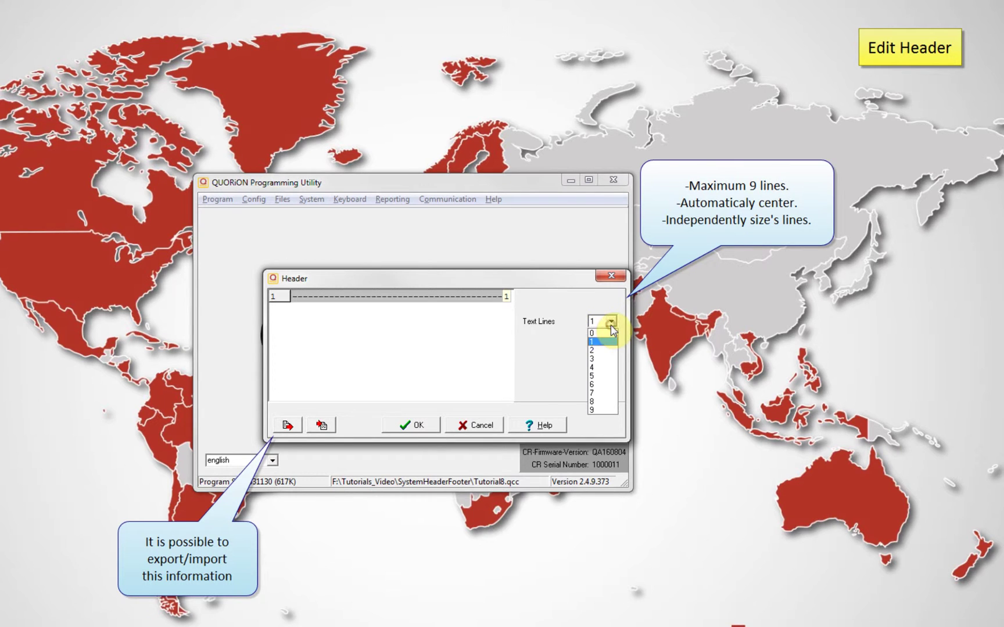
pyautogui.click(603, 377)
# - Replace the dashes in the header's first line with "QUORiON Data Systems GmbH"
pyautogui.click(435, 295)
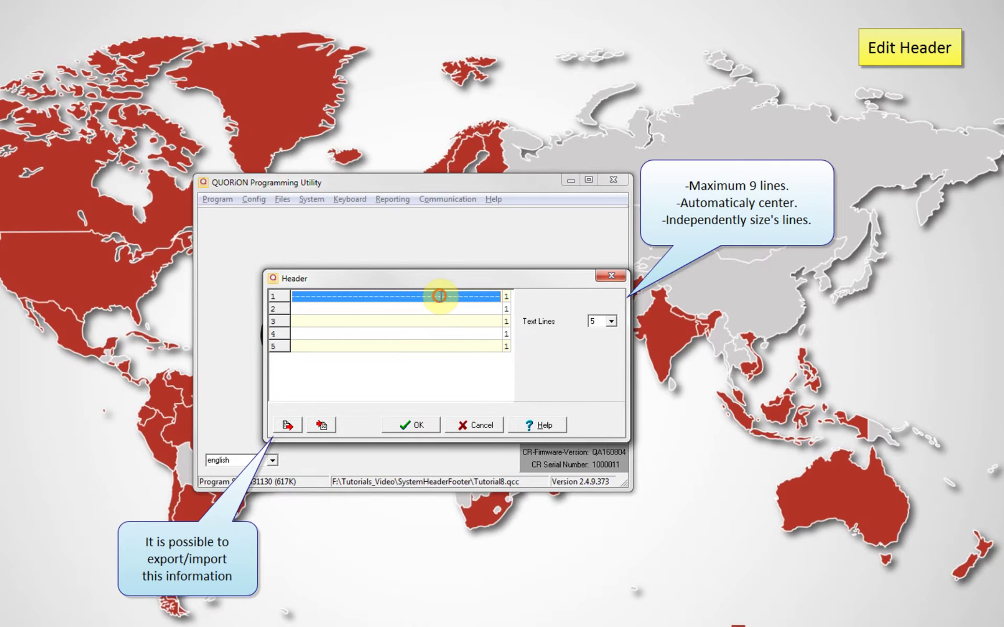
pyautogui.click(439, 296)
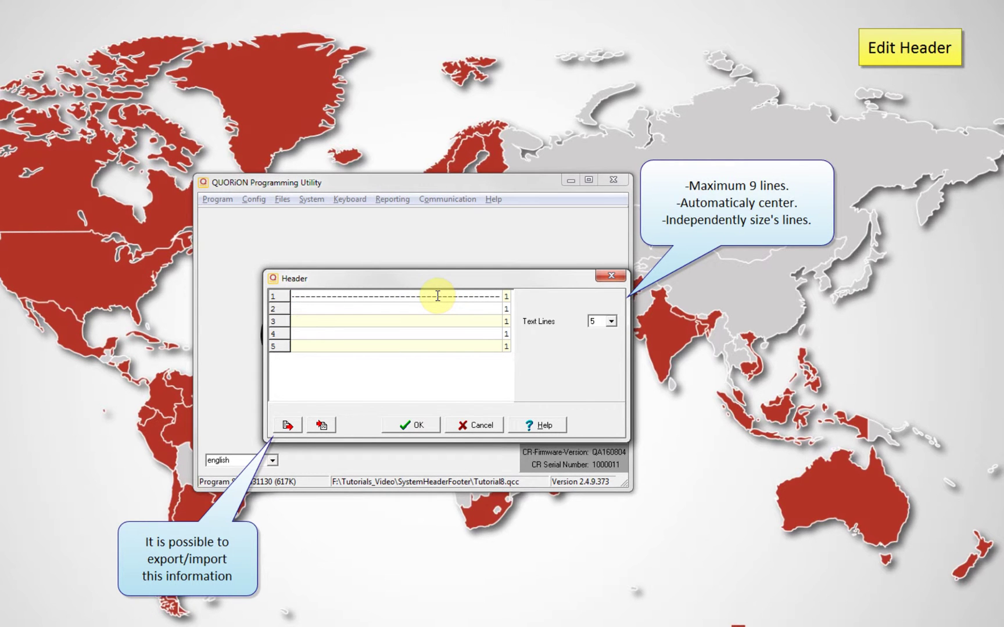
pyautogui.doubleClick(437, 296)
pyautogui.write('QU')
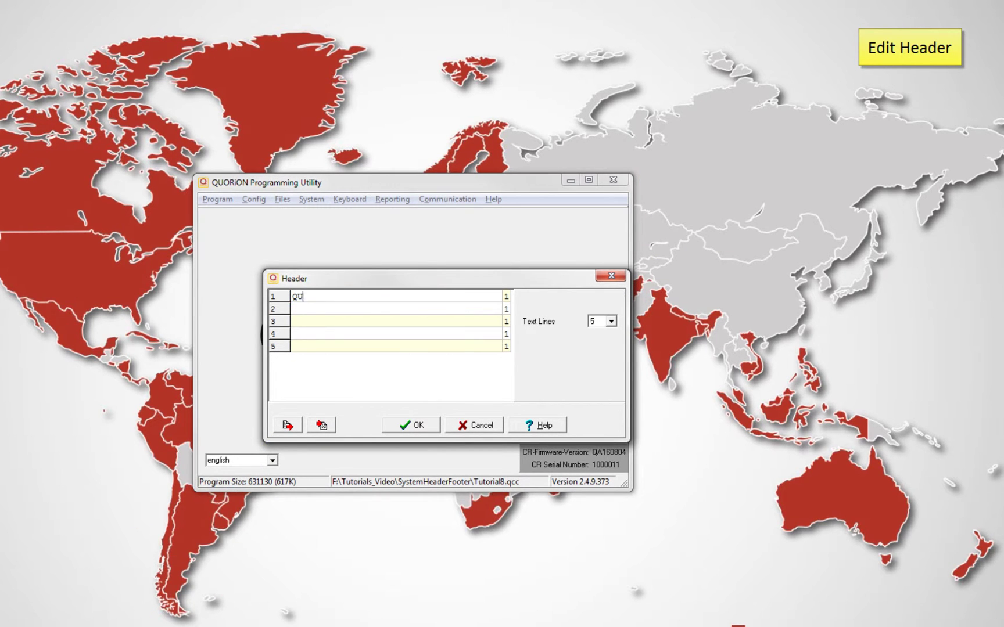
pyautogui.write('ORiON Data Systems GmbH')
pyautogui.click(442, 300)
# - Enter the company's street in header line 2, its postal code and city in line 3, and "Deutschland" in line 4
pyautogui.click(307, 305)
pyautogui.write('An der K')
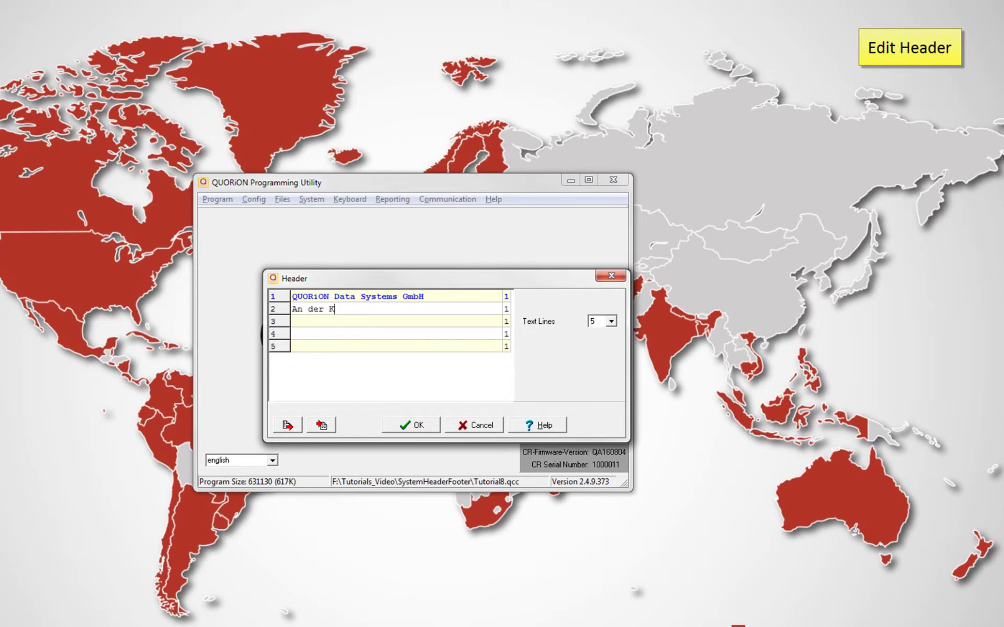
pyautogui.write('linge')
pyautogui.press('Return')
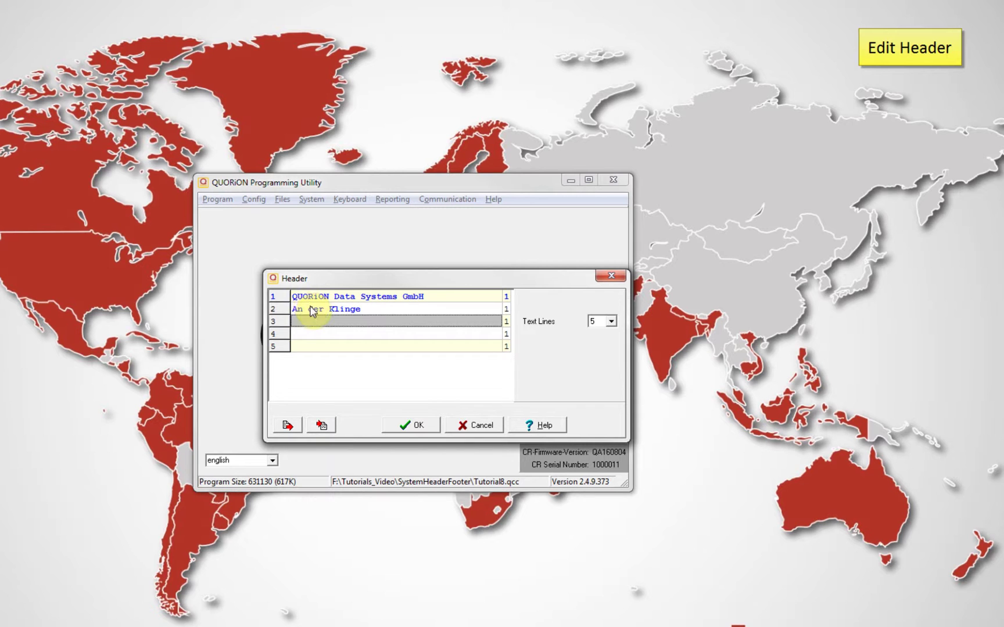
pyautogui.write('99095 Erfurt')
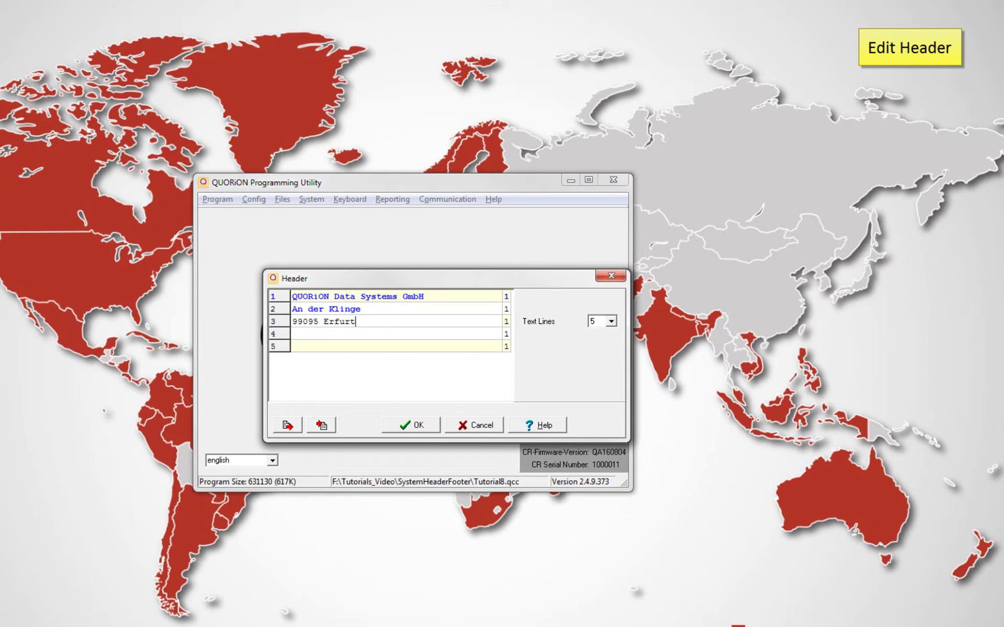
pyautogui.press('Return')
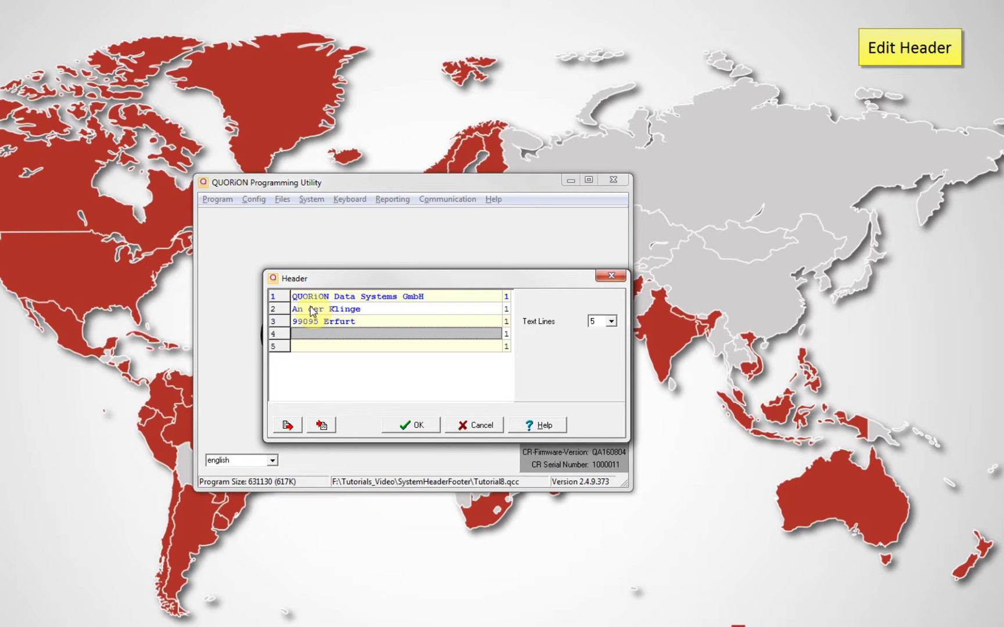
pyautogui.write('Deutsc')
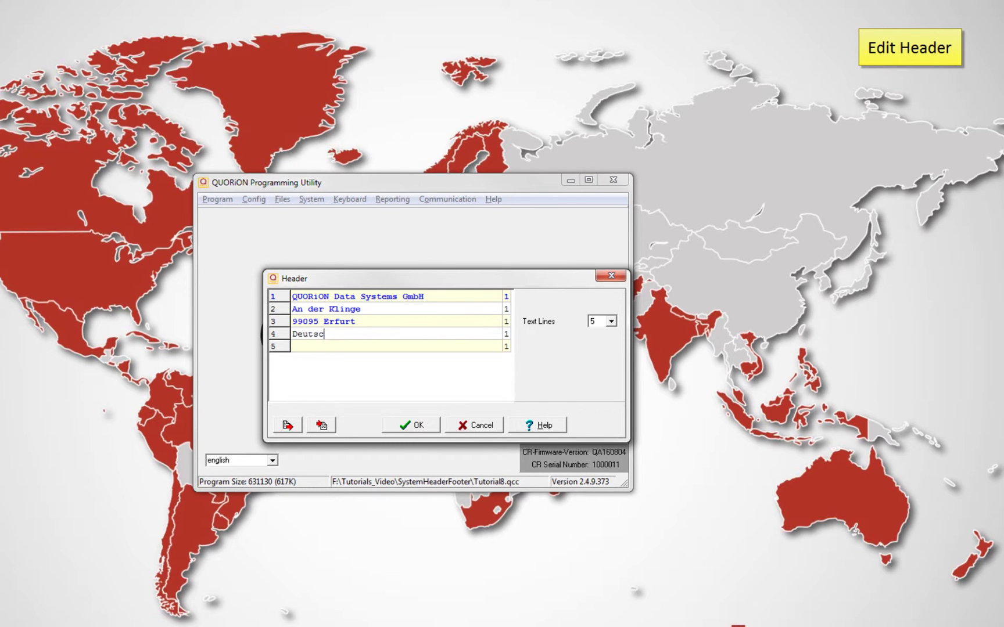
pyautogui.write('hland')
pyautogui.press('Return')
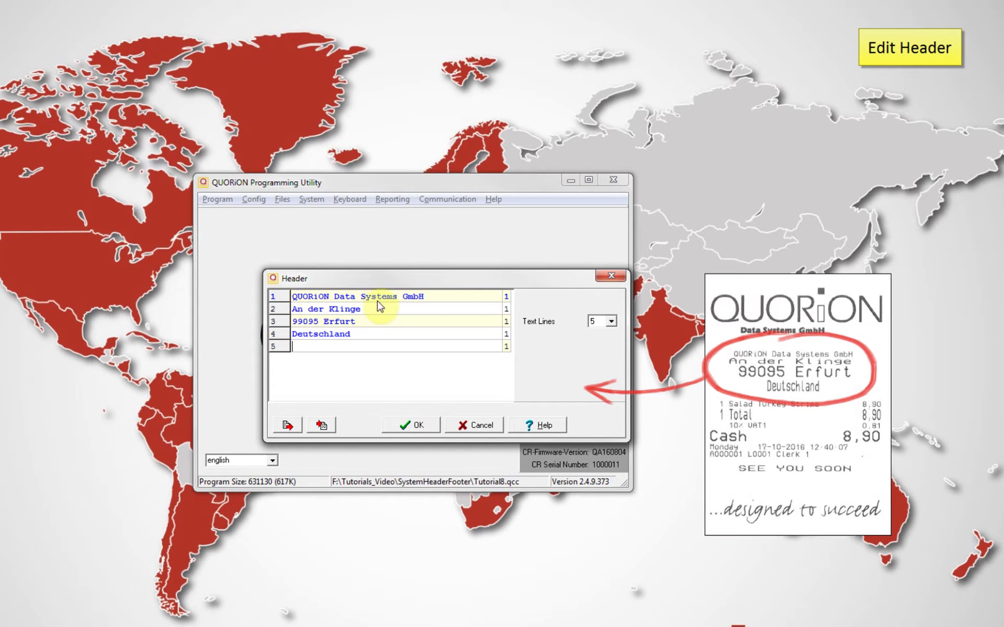
# - Set the text sizes of header lines 2, 3 and 4 to 2, 4 and 3, and accept the header
pyautogui.click(507, 310)
pyautogui.write('2')
pyautogui.click(507, 322)
pyautogui.write('4')
pyautogui.click(507, 334)
pyautogui.write('3')
pyautogui.click(468, 339)
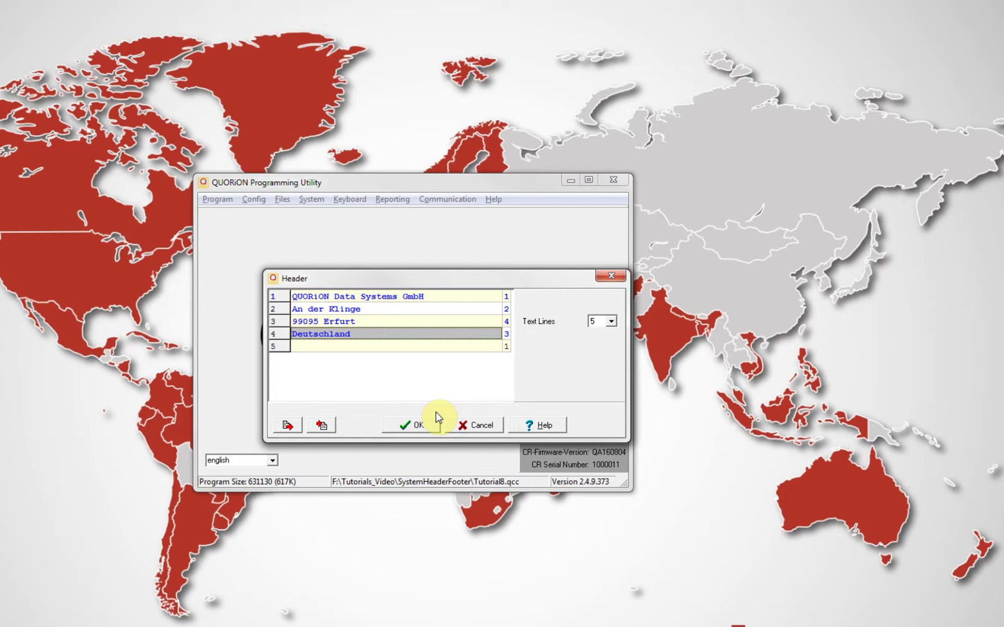
pyautogui.click(428, 425)
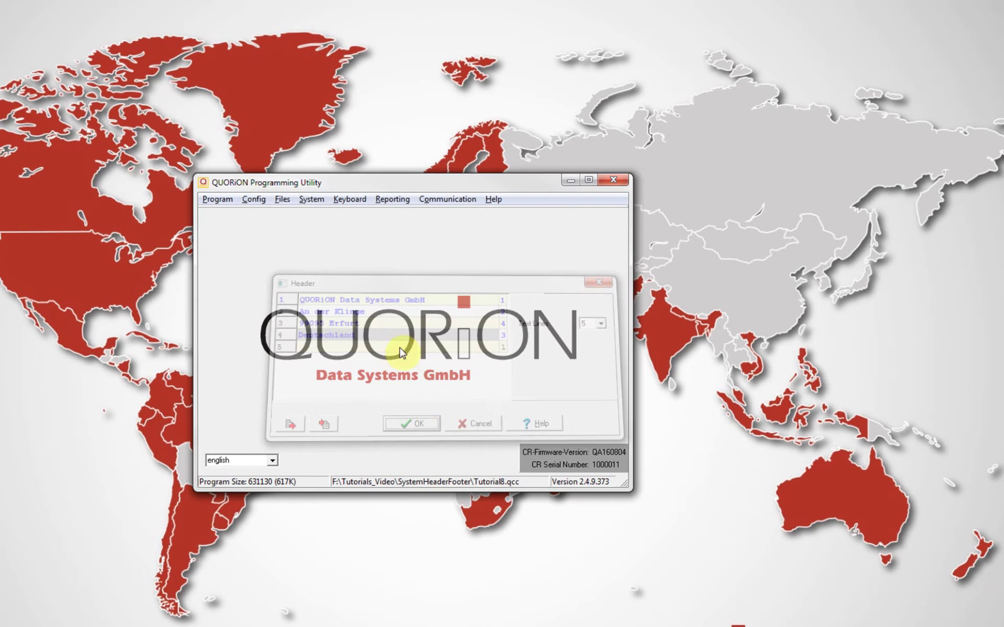
# - In the receipt footer, clear the third line and replace the second line's text with "SEE YOU SOON"
pyautogui.click(309, 202)
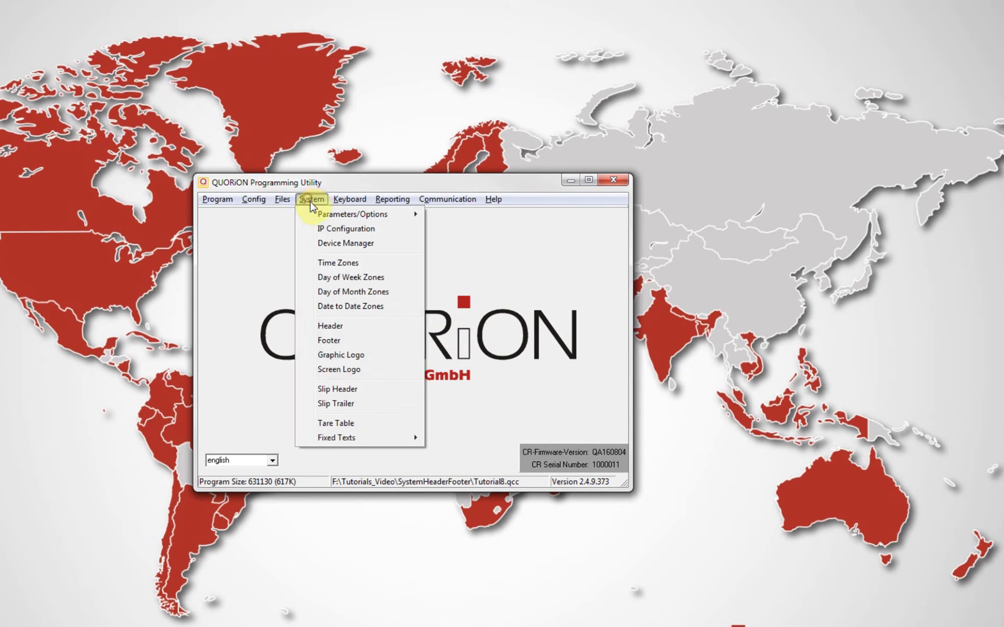
pyautogui.click(338, 343)
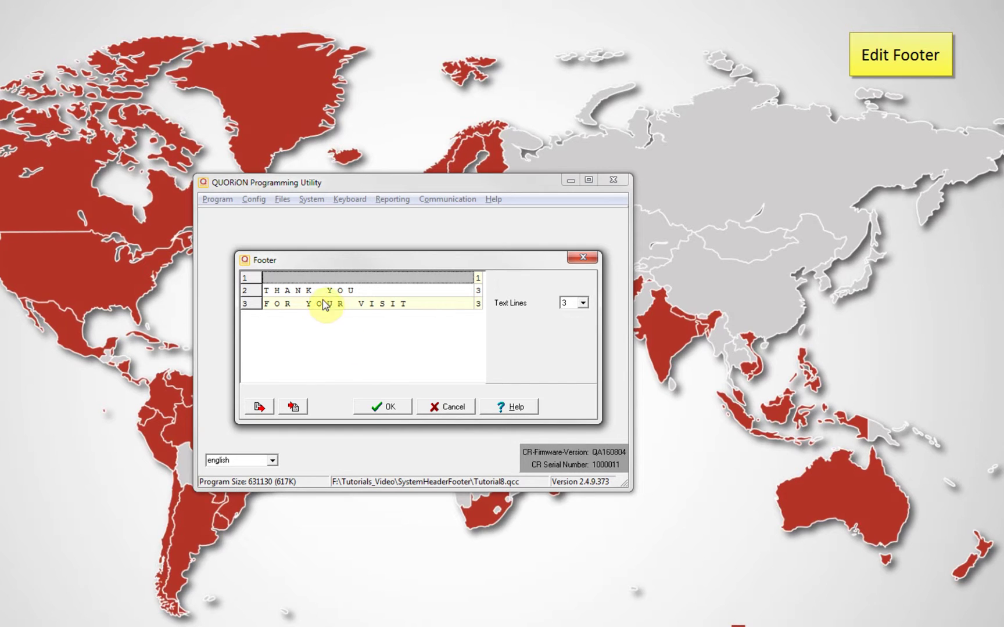
pyautogui.click(577, 305)
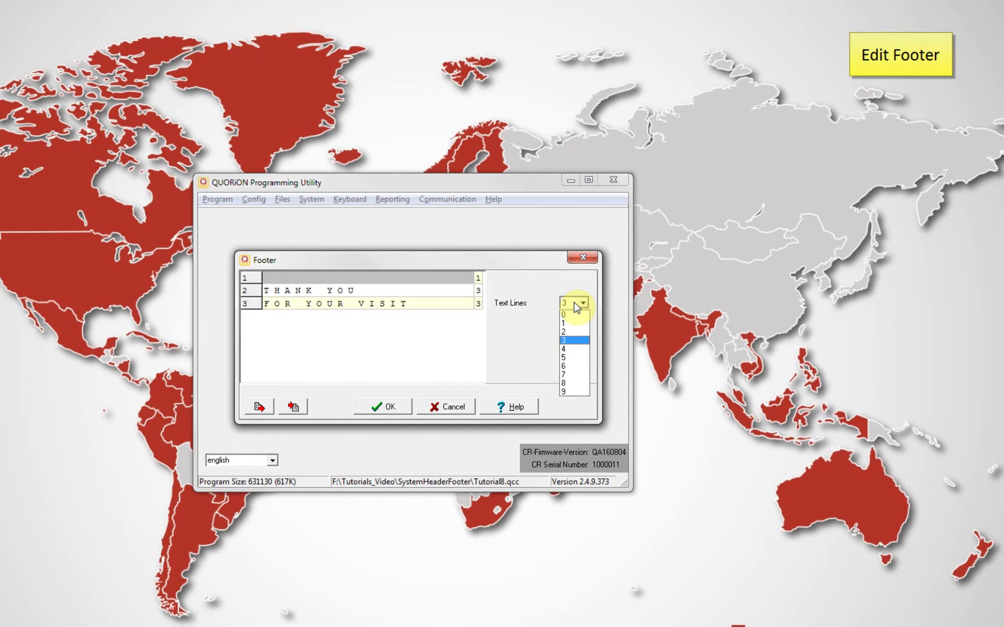
pyautogui.click(576, 305)
pyautogui.click(415, 304)
pyautogui.press('Delete')
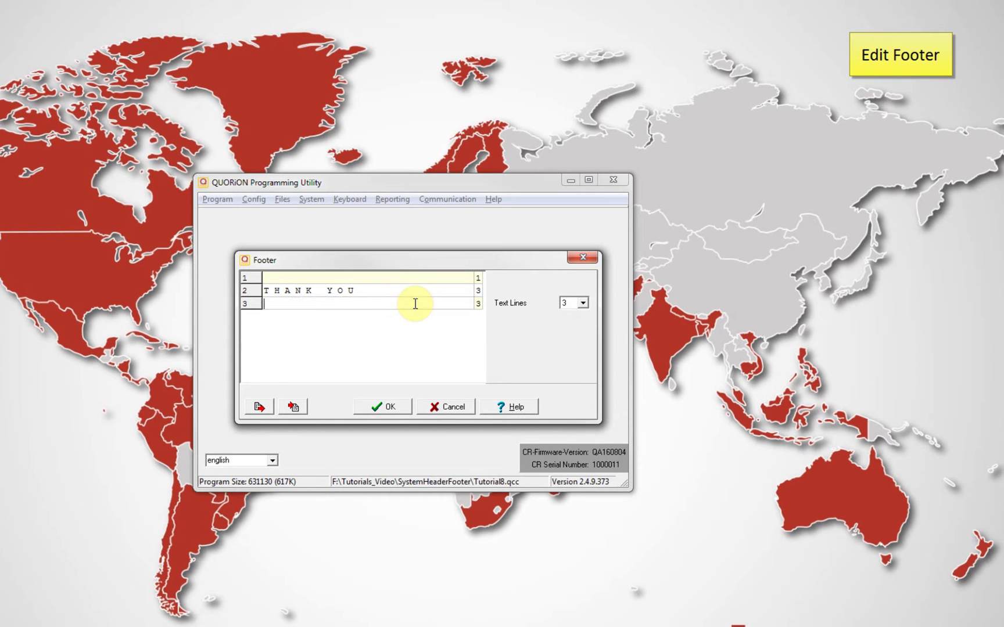
pyautogui.click(402, 295)
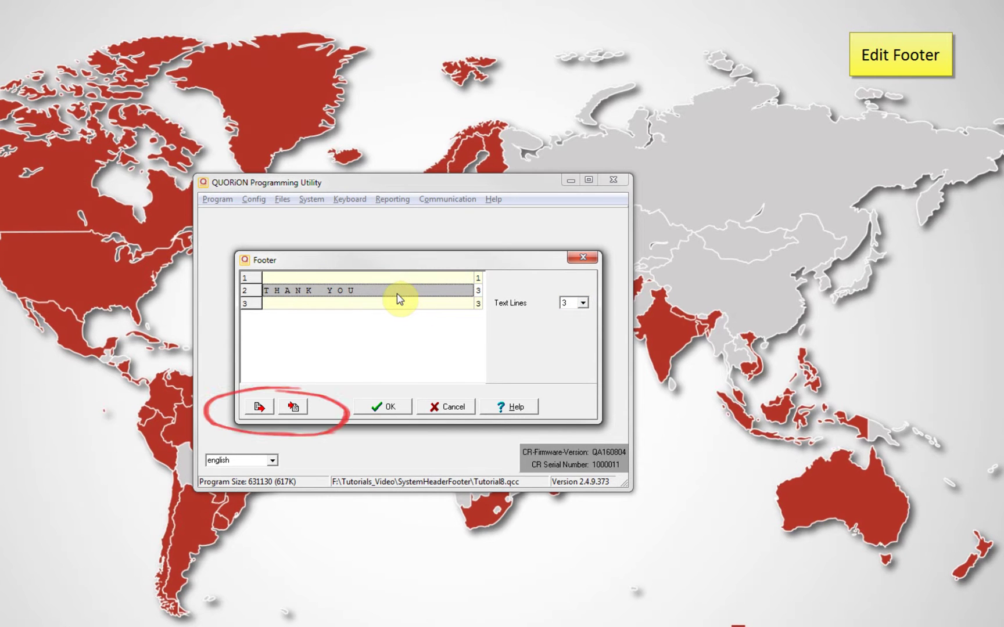
pyautogui.write('SEE YOU SOON')
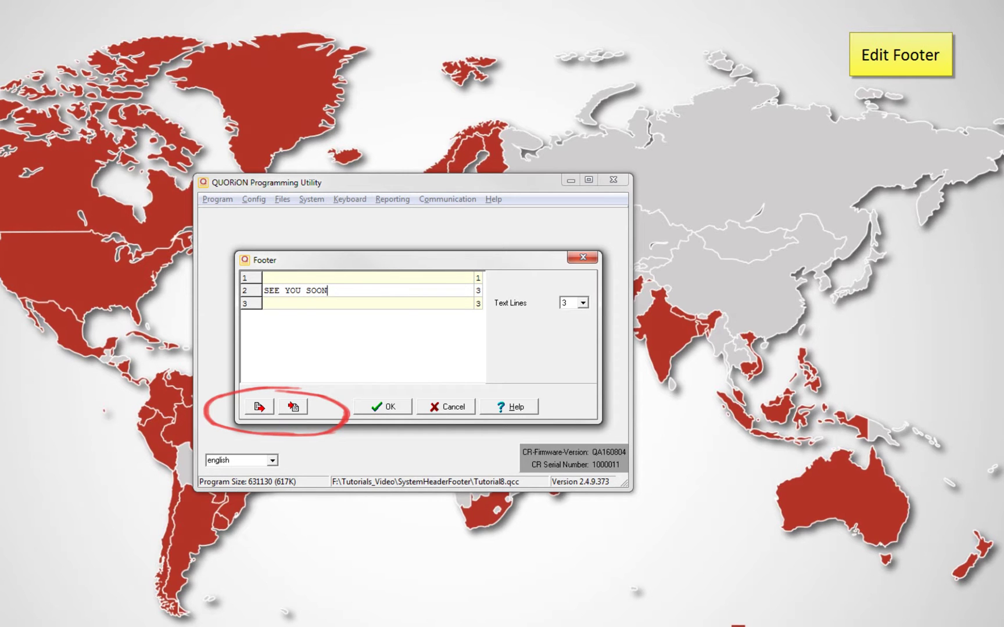
# - Set footer line 2 to text size 2 and line 3 to size 1, and accept the footer
pyautogui.click(478, 291)
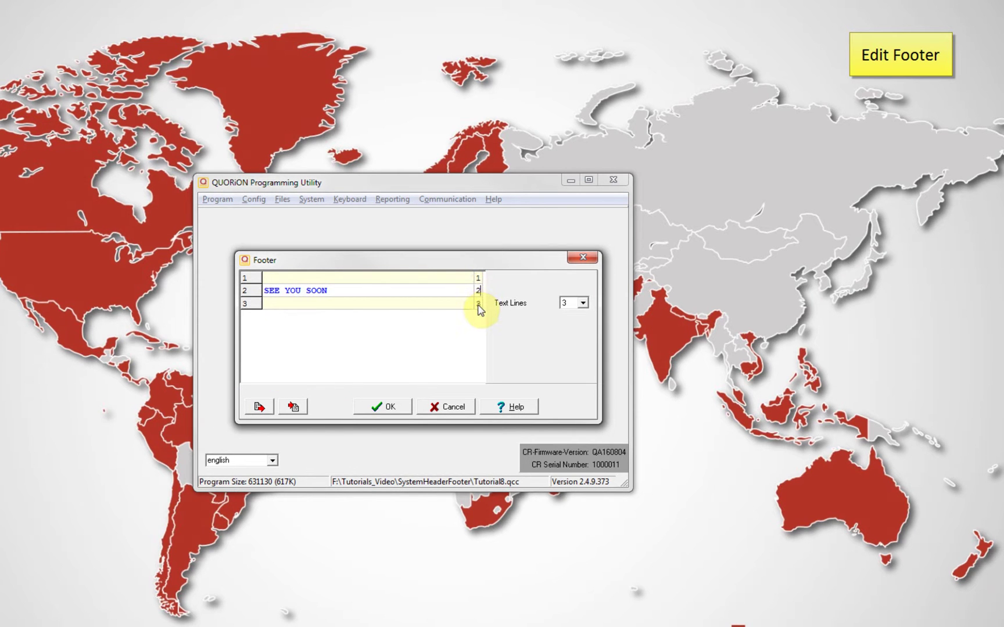
pyautogui.click(477, 303)
pyautogui.click(442, 295)
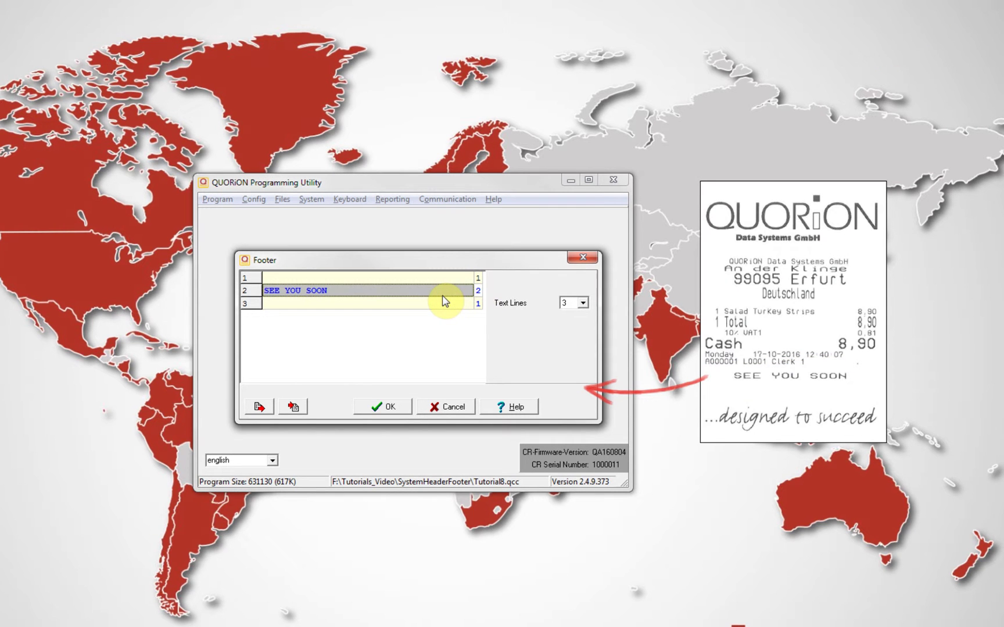
pyautogui.click(383, 407)
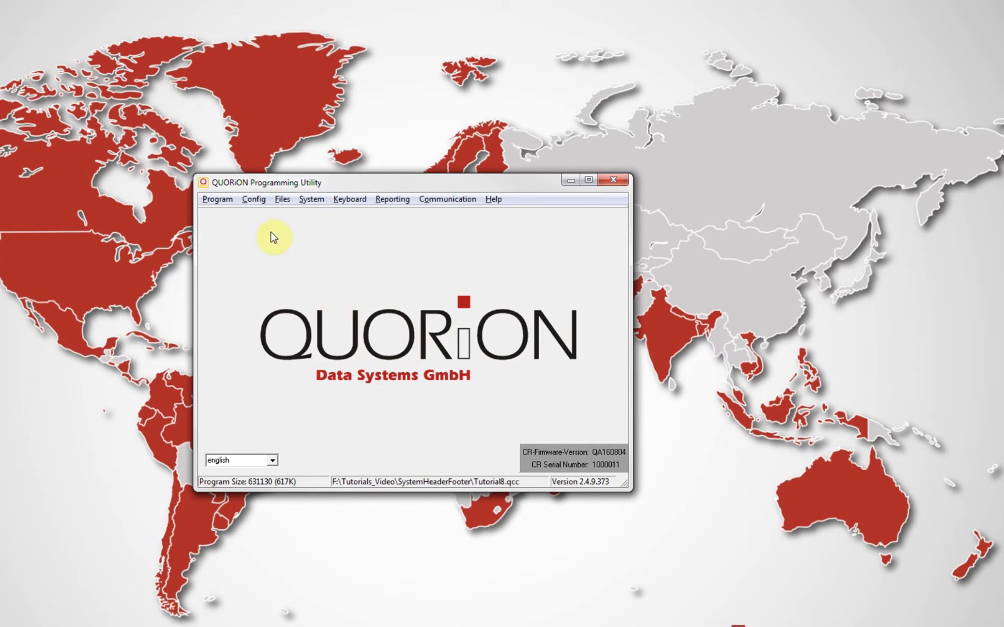
# - Activate Graphic Logo 2 at 576 x 216 in the configuration's general options and accept the configuration
pyautogui.click(256, 203)
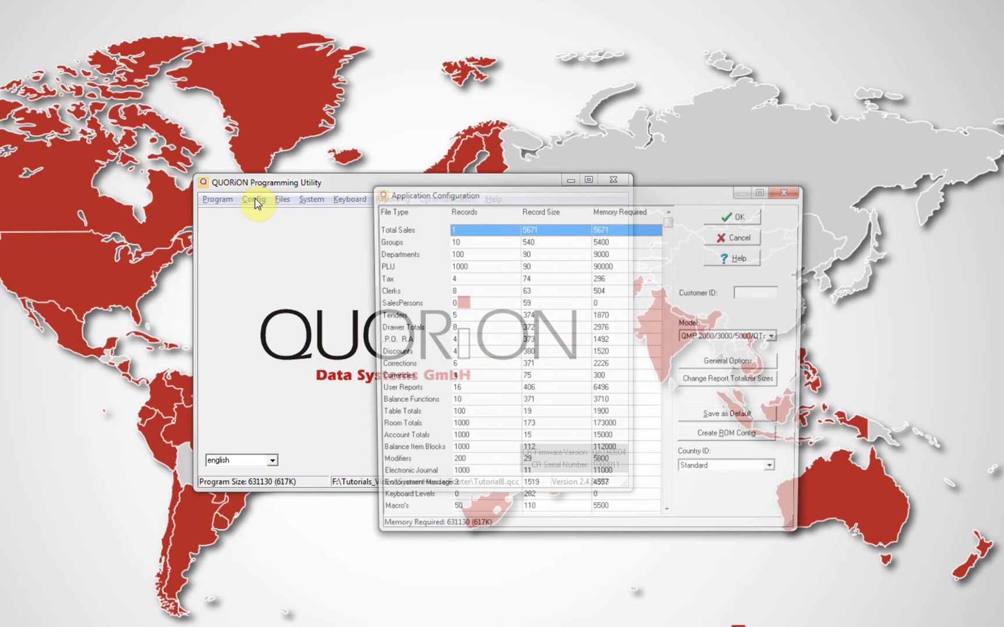
pyautogui.click(722, 365)
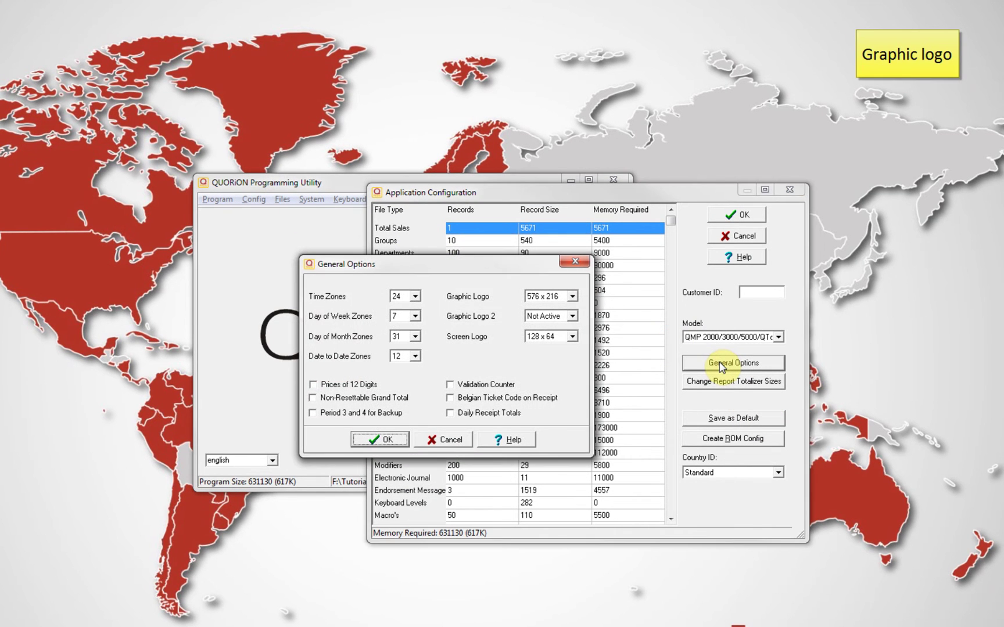
pyautogui.click(572, 317)
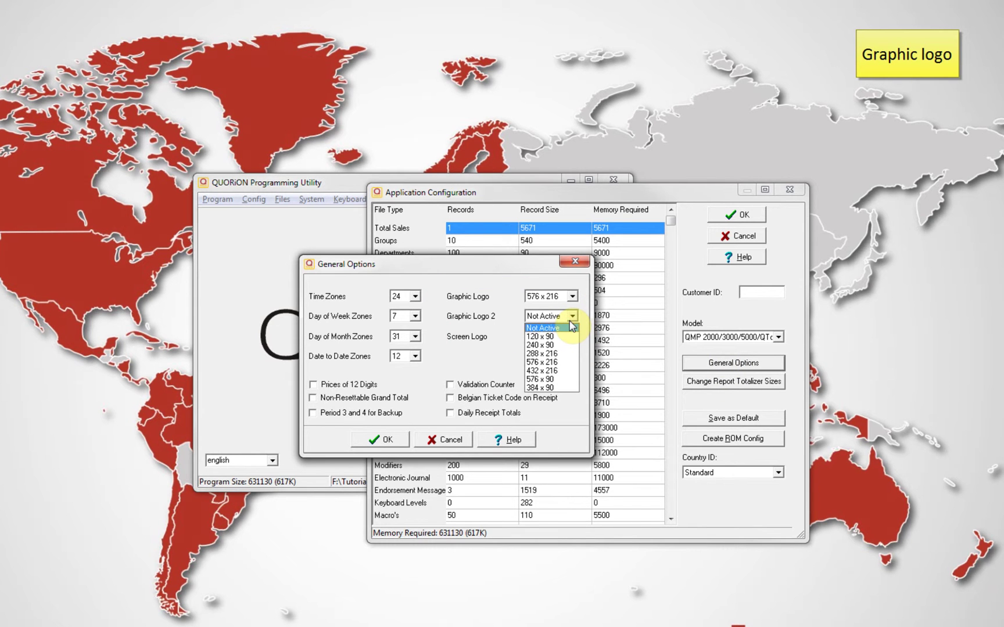
pyautogui.click(564, 362)
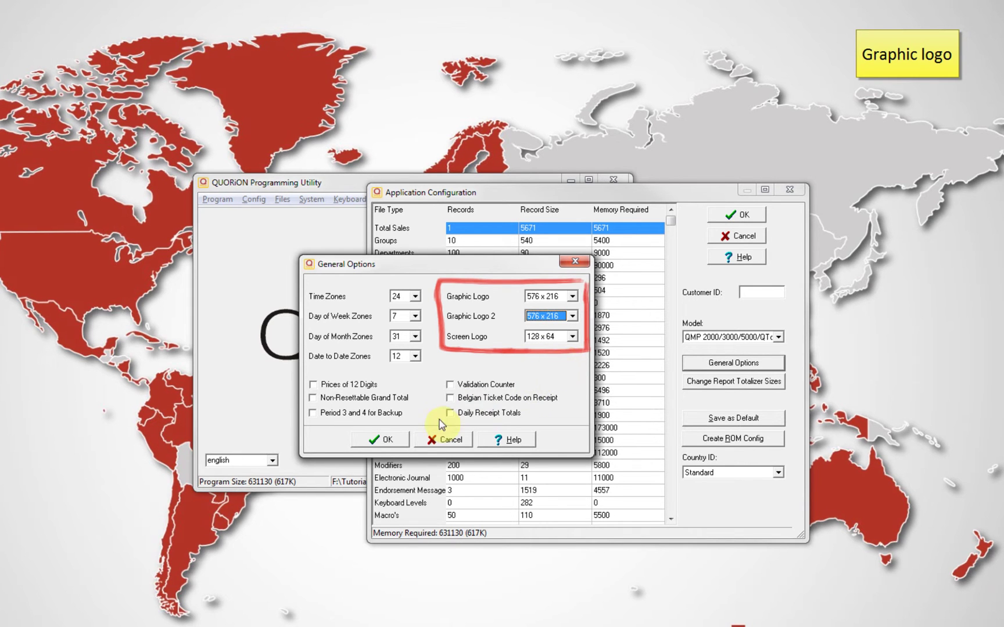
pyautogui.click(382, 440)
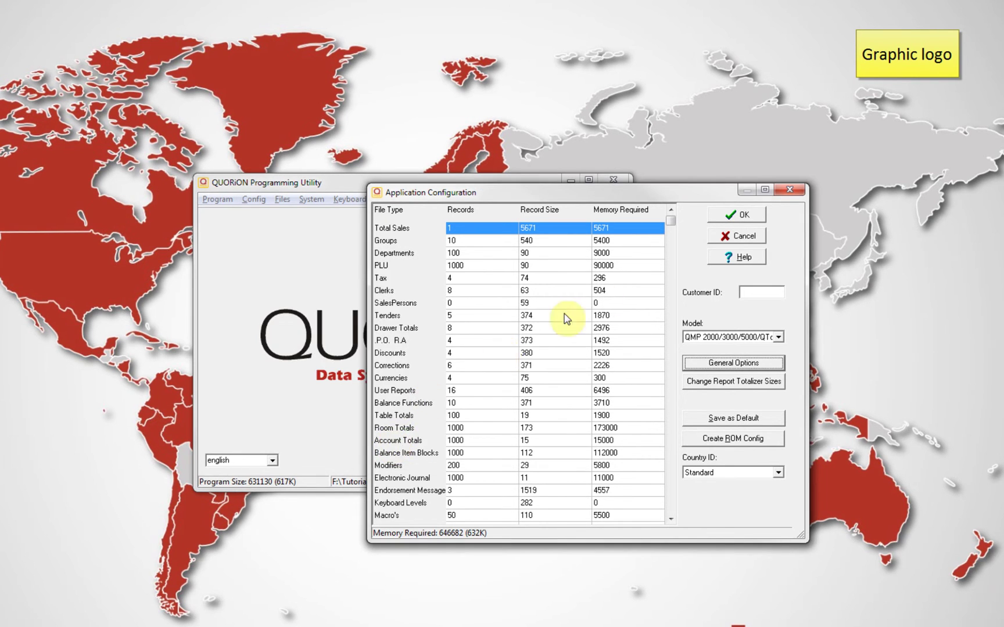
pyautogui.click(738, 215)
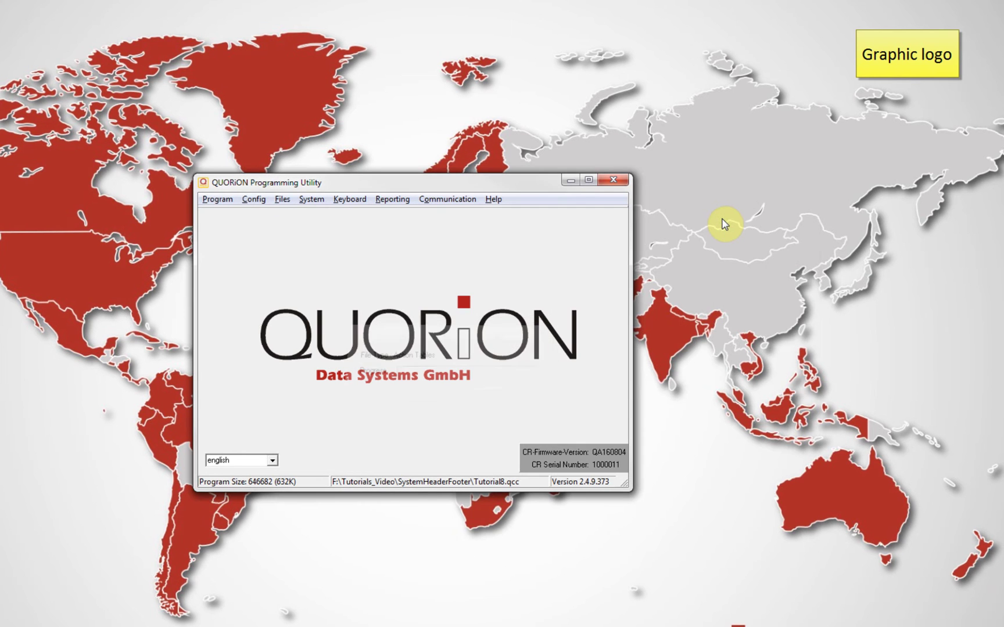
# - Check the image and pixel size stored for the first graphic logo, and close its settings
pyautogui.click(311, 199)
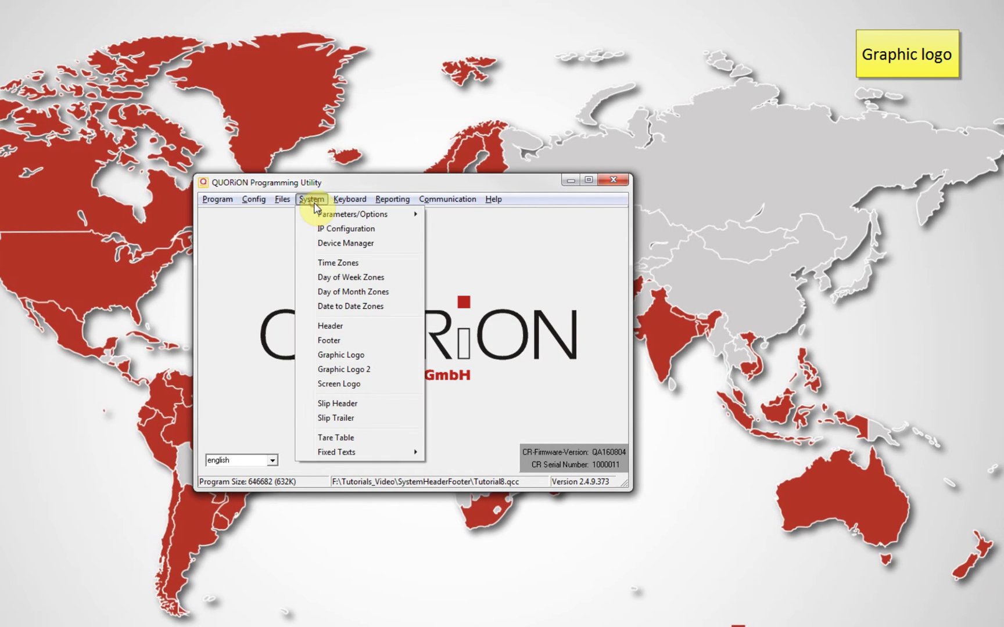
pyautogui.click(342, 355)
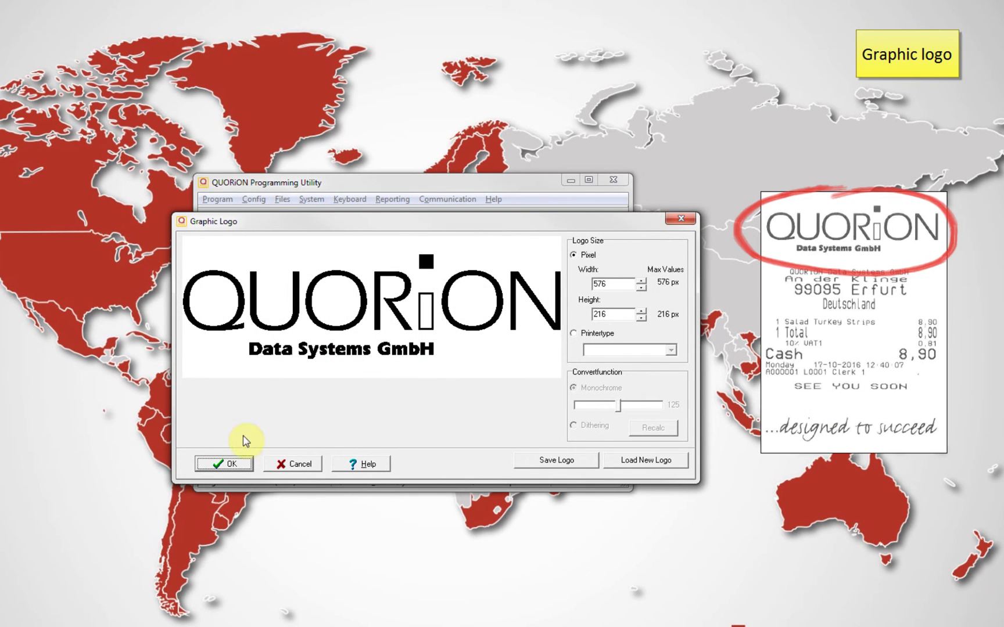
pyautogui.click(226, 464)
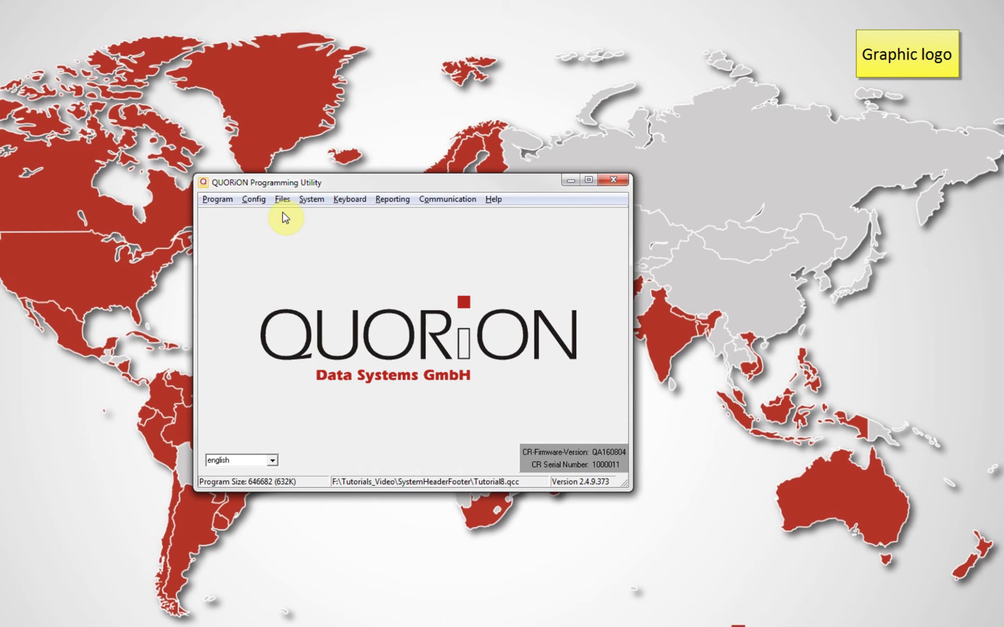
# - Load the image designed_to_succeed.bmp into Graphic Logo 2 and accept the logo
pyautogui.click(312, 199)
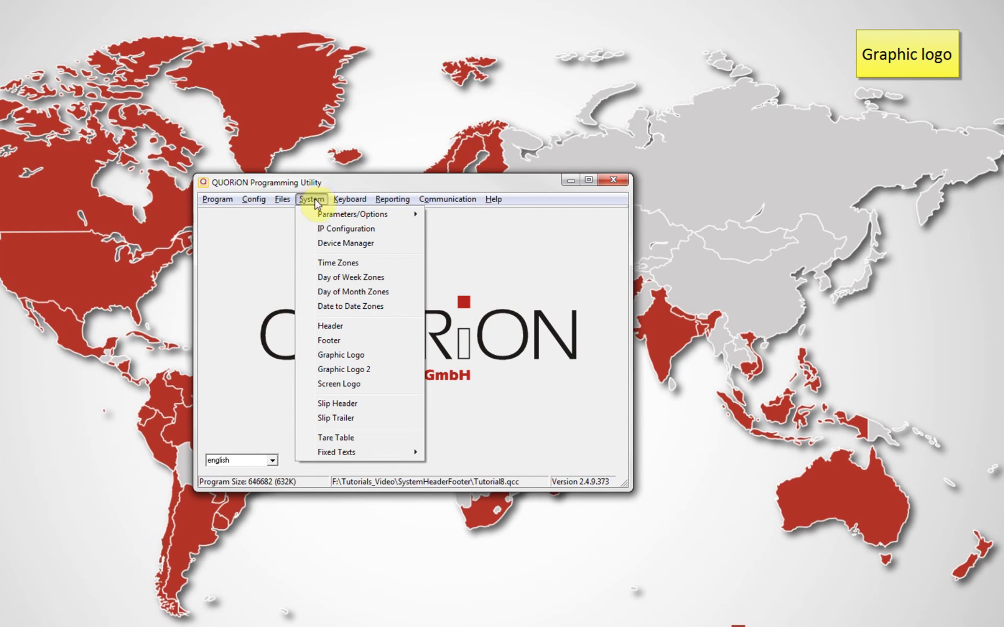
pyautogui.click(346, 369)
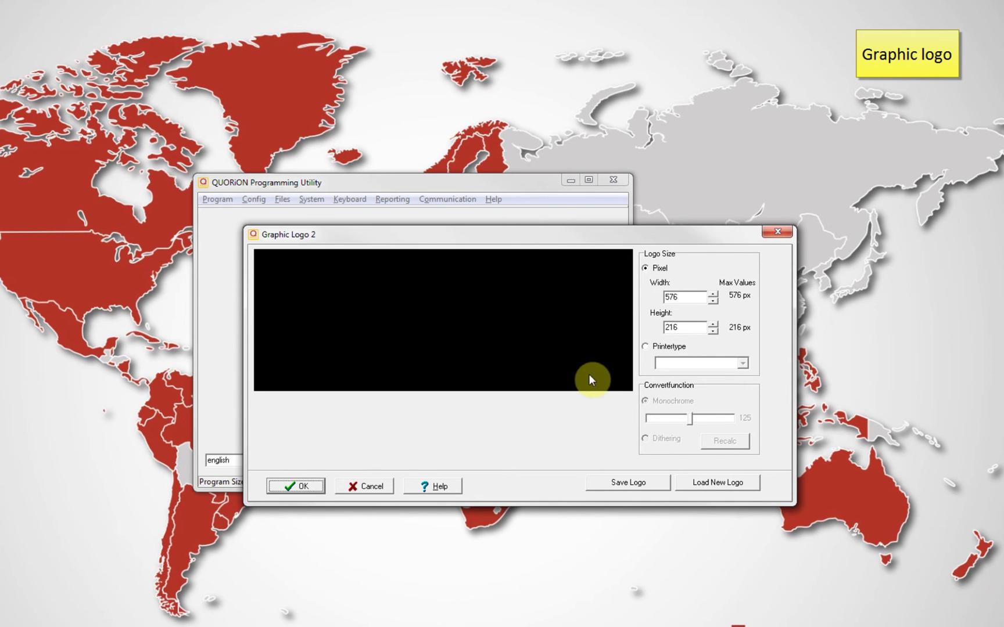
pyautogui.click(692, 479)
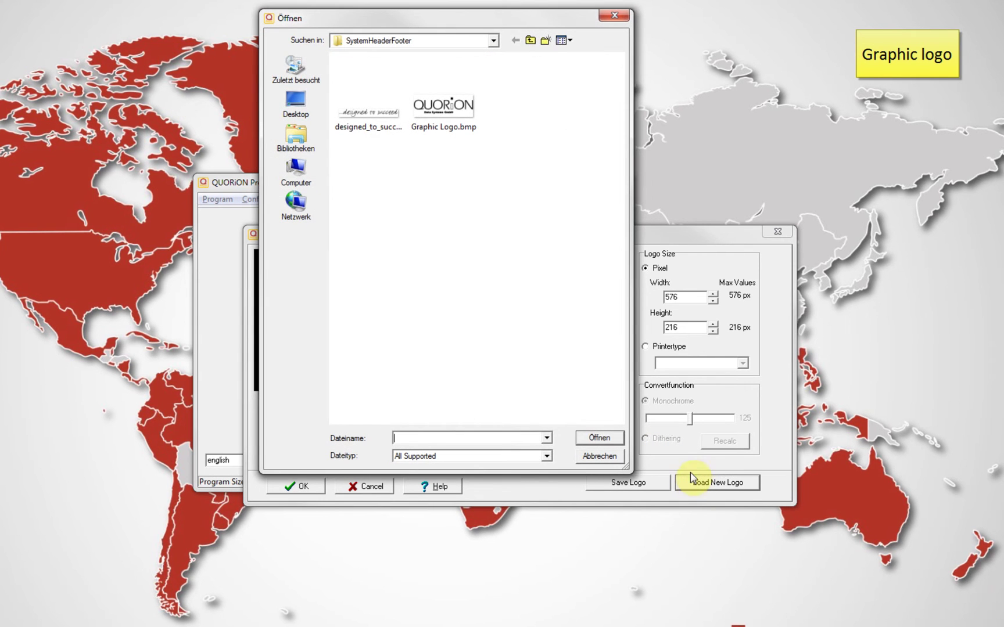
pyautogui.click(369, 107)
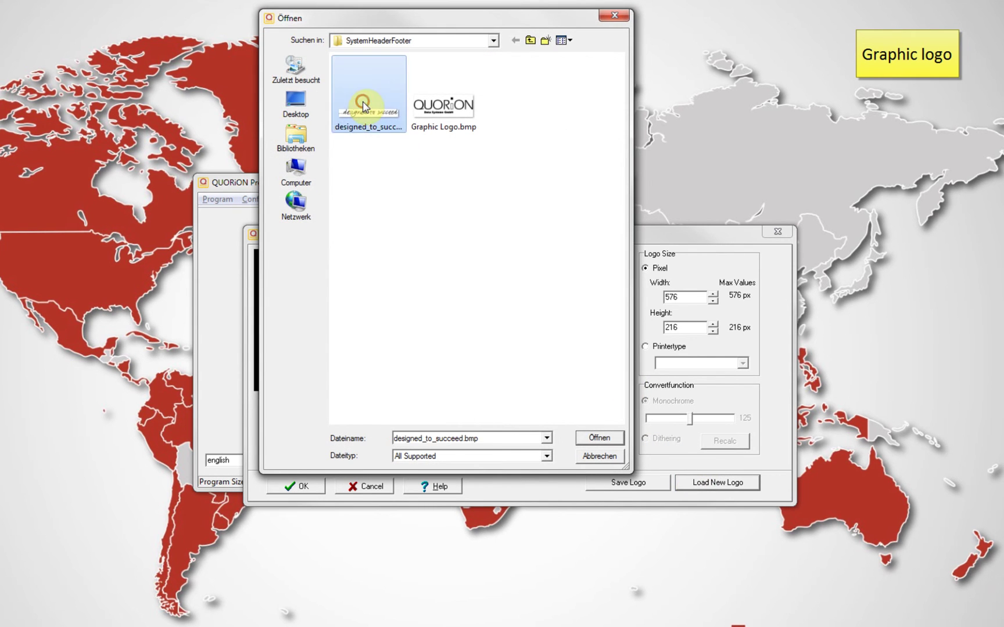
pyautogui.click(589, 436)
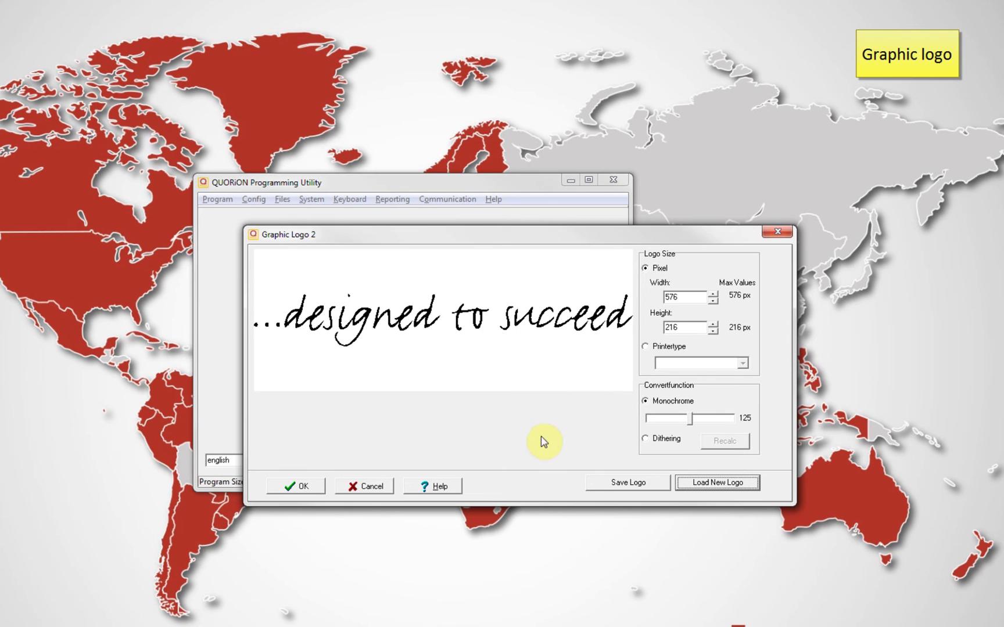
pyautogui.click(302, 487)
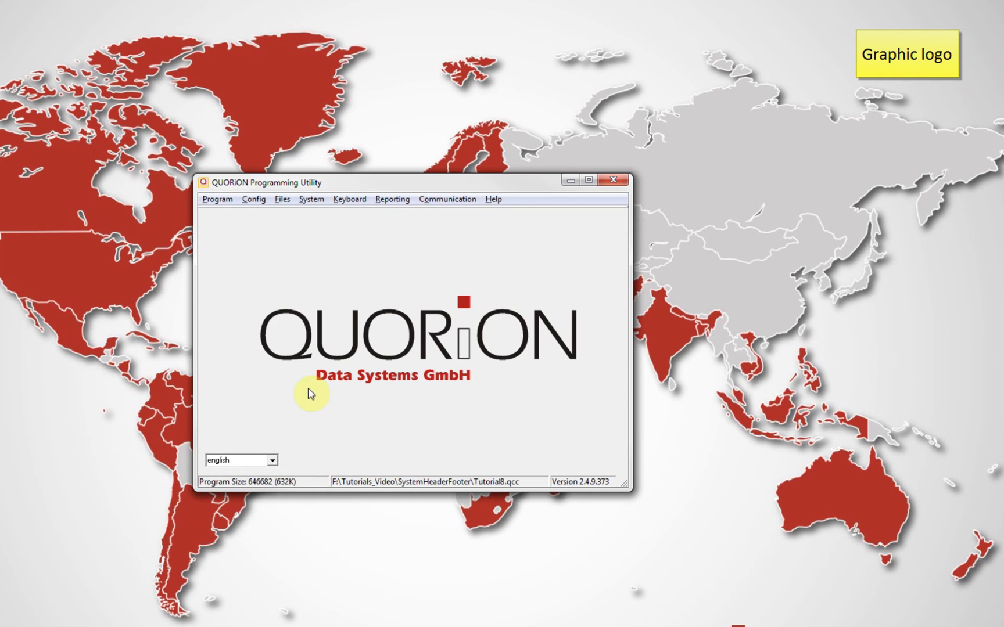
# - Filter the complete list of system options by "sup" to find the logo suppression options
pyautogui.click(311, 199)
pyautogui.moveTo(328, 214)
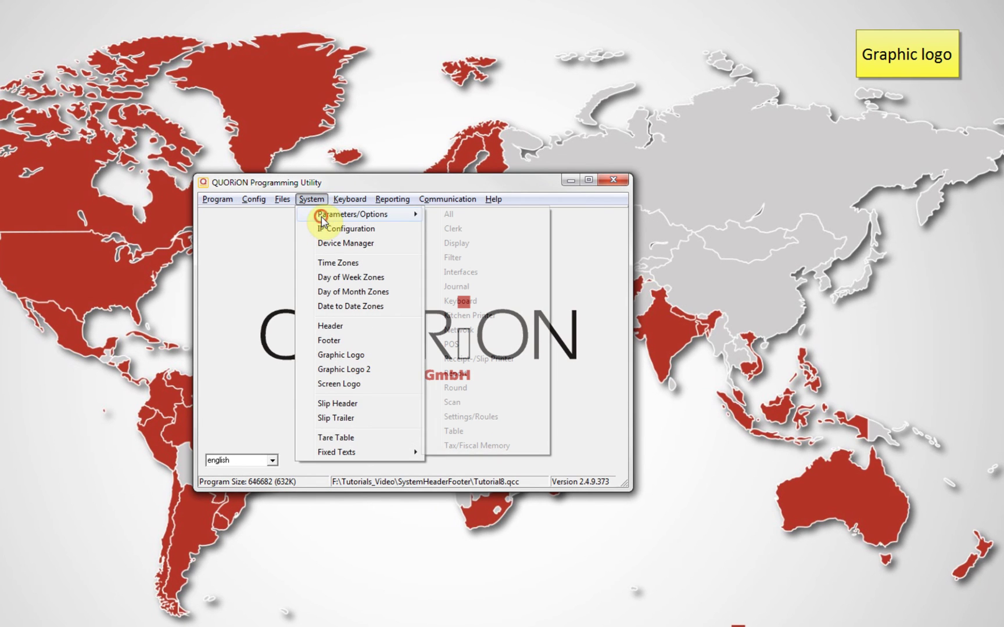
pyautogui.click(456, 214)
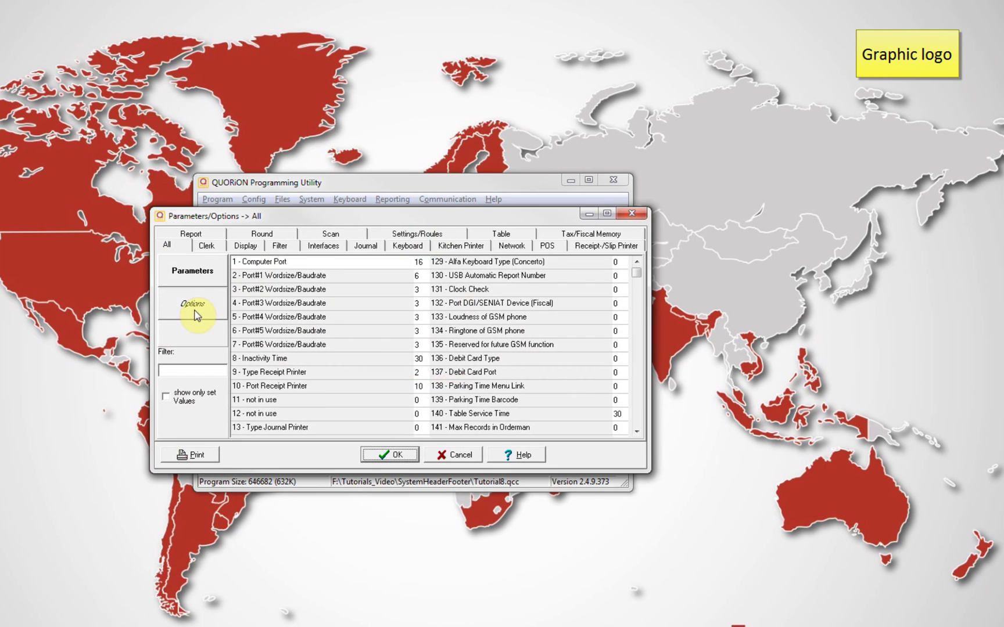
pyautogui.click(193, 312)
pyautogui.click(210, 371)
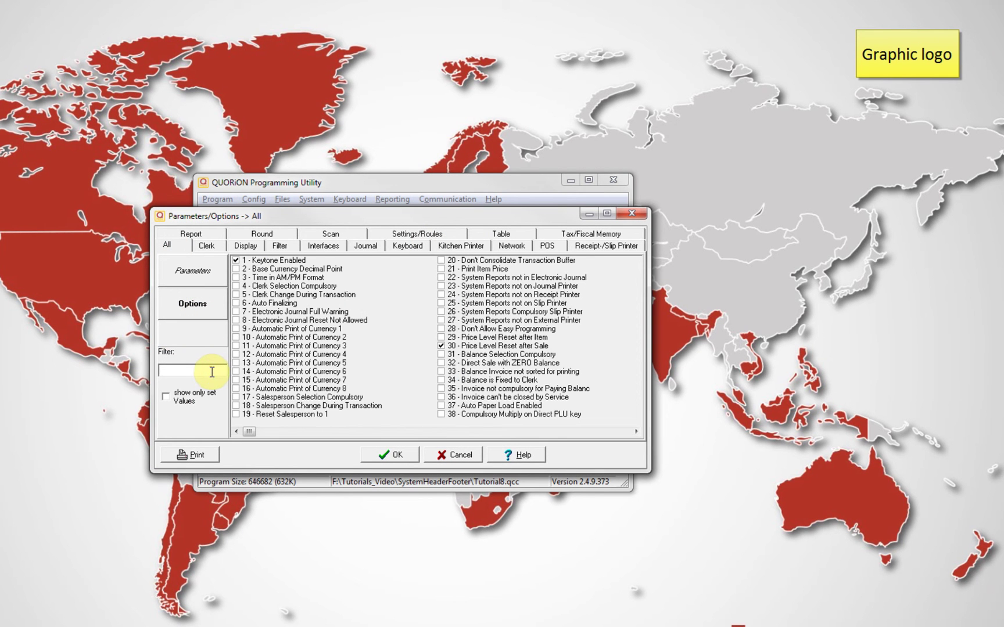
pyautogui.write('sup')
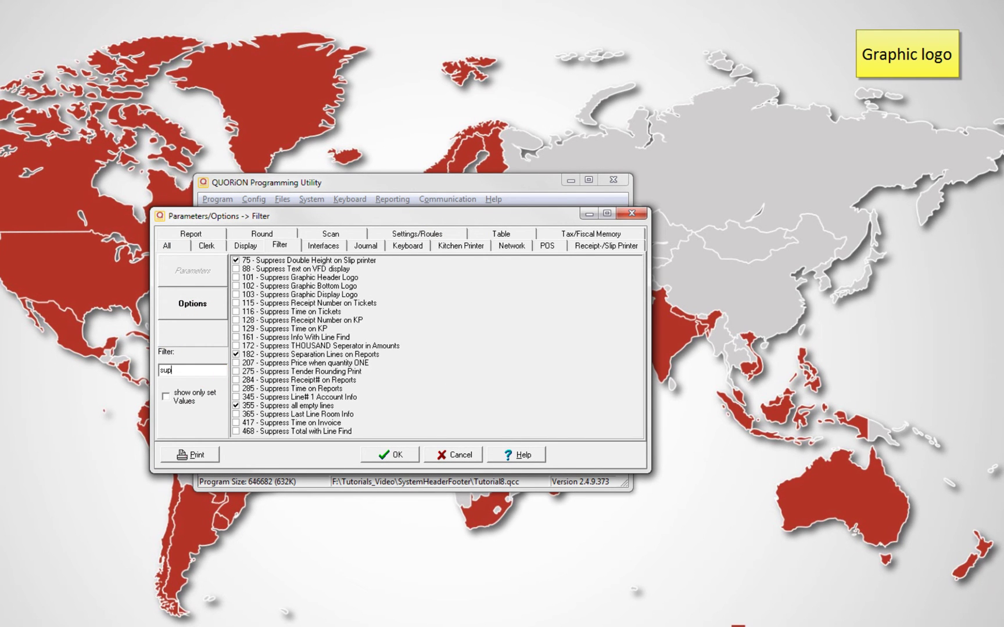
# - Enable options 101 and 102 for suppressing the graphic header and bottom logos, disable both again, and accept the options
pyautogui.click(236, 278)
pyautogui.click(235, 286)
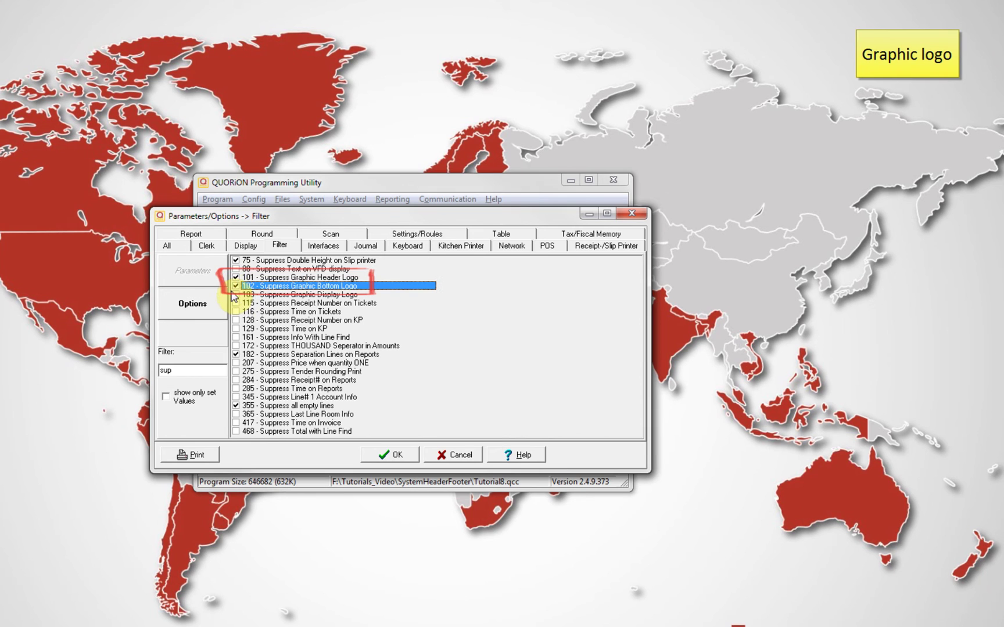
pyautogui.click(236, 278)
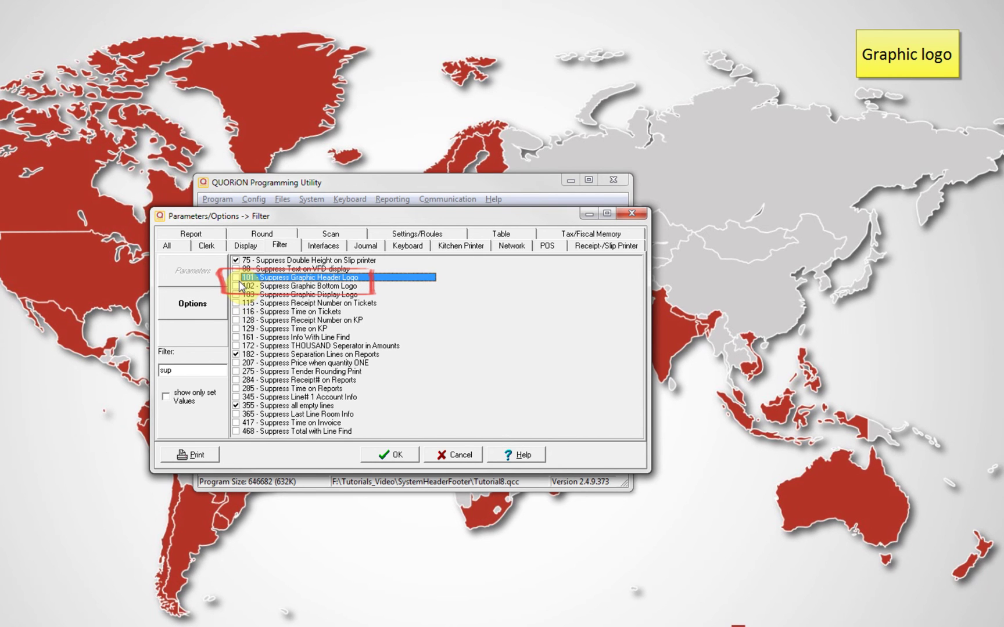
pyautogui.click(392, 456)
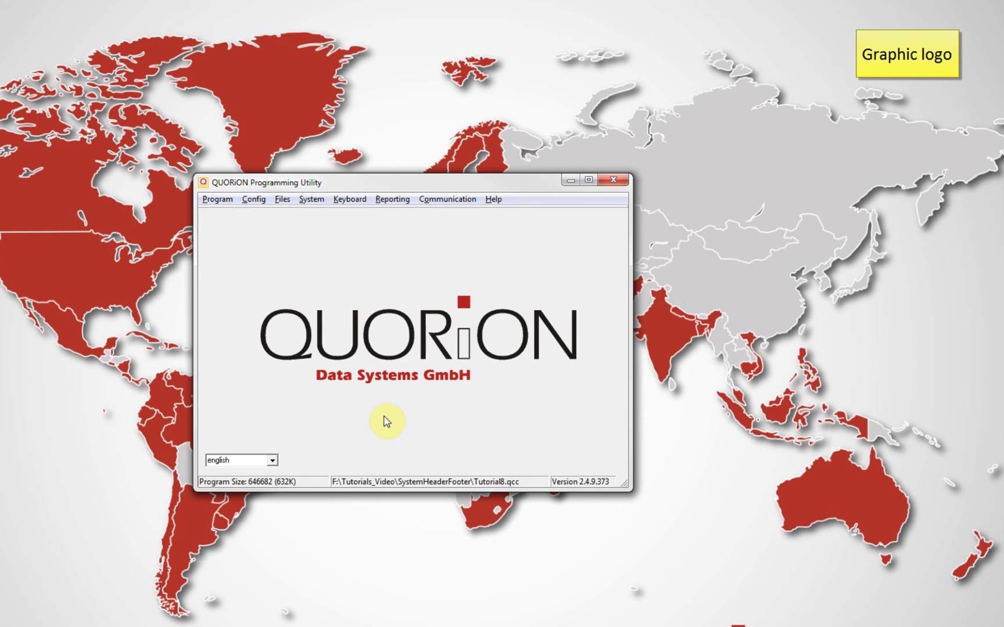
# - Send the program to the register using Install Program, approve deleting its report data, and accept the serial interface settings with direct connection
pyautogui.click(226, 201)
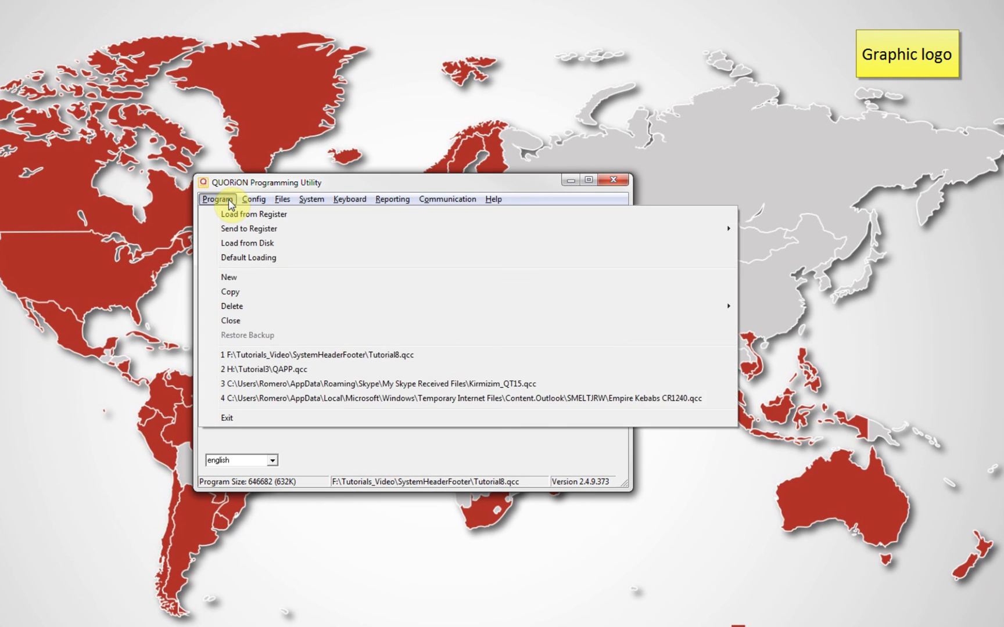
pyautogui.moveTo(226, 230)
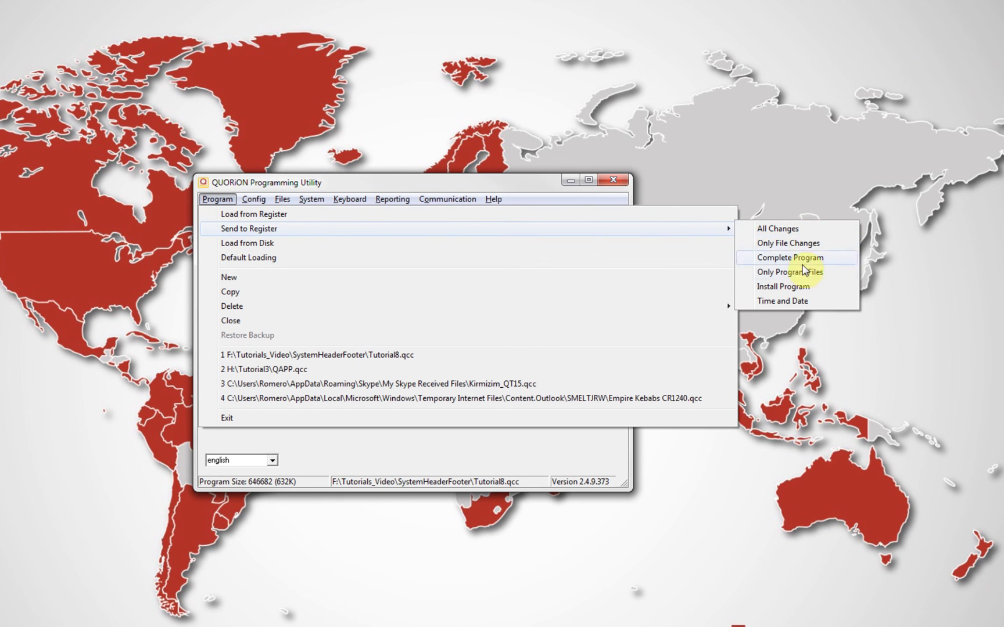
pyautogui.click(797, 292)
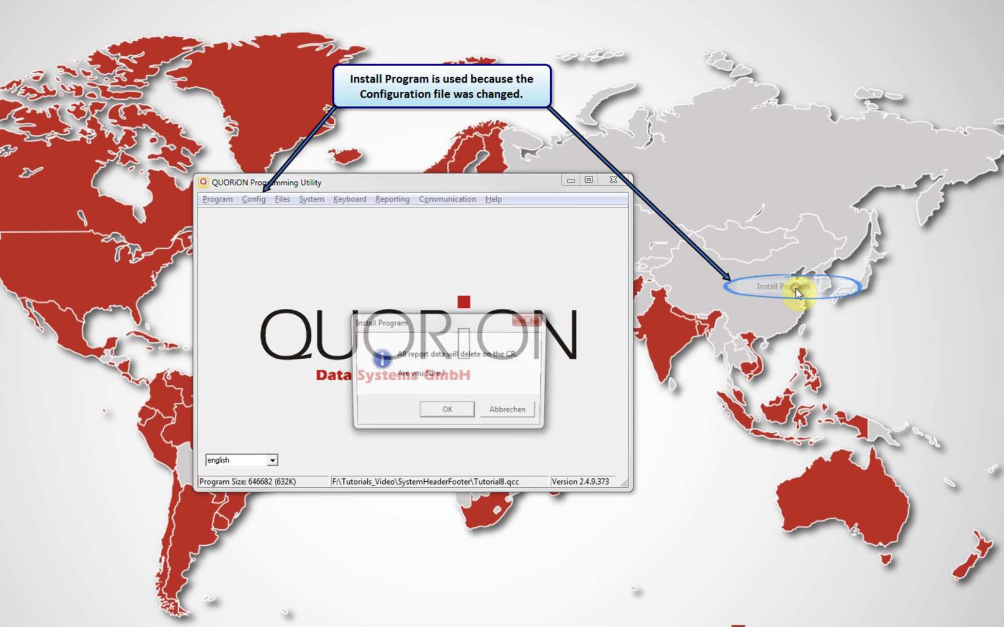
pyautogui.click(438, 414)
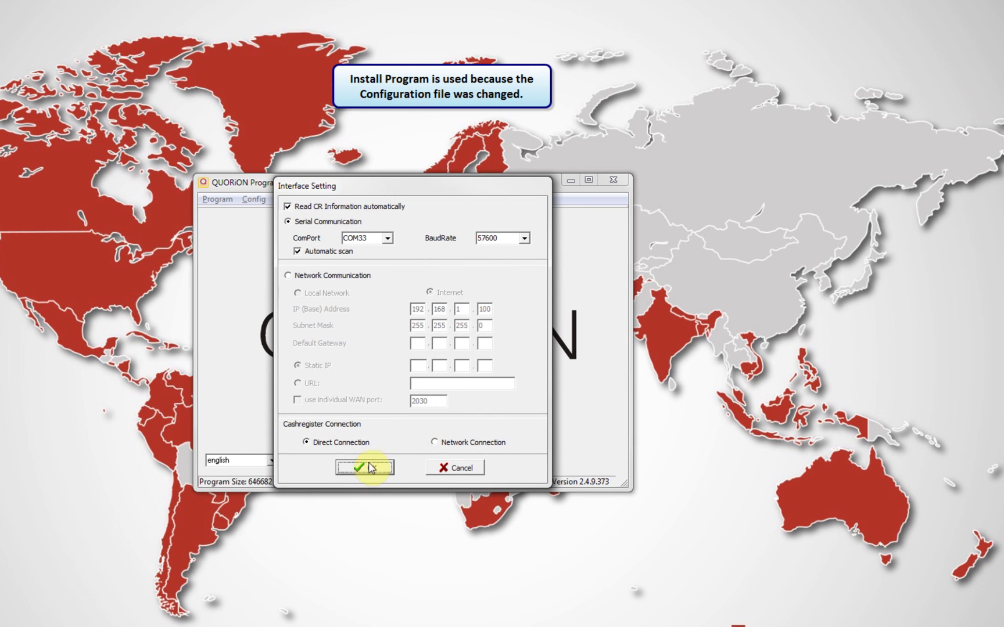
pyautogui.click(366, 465)
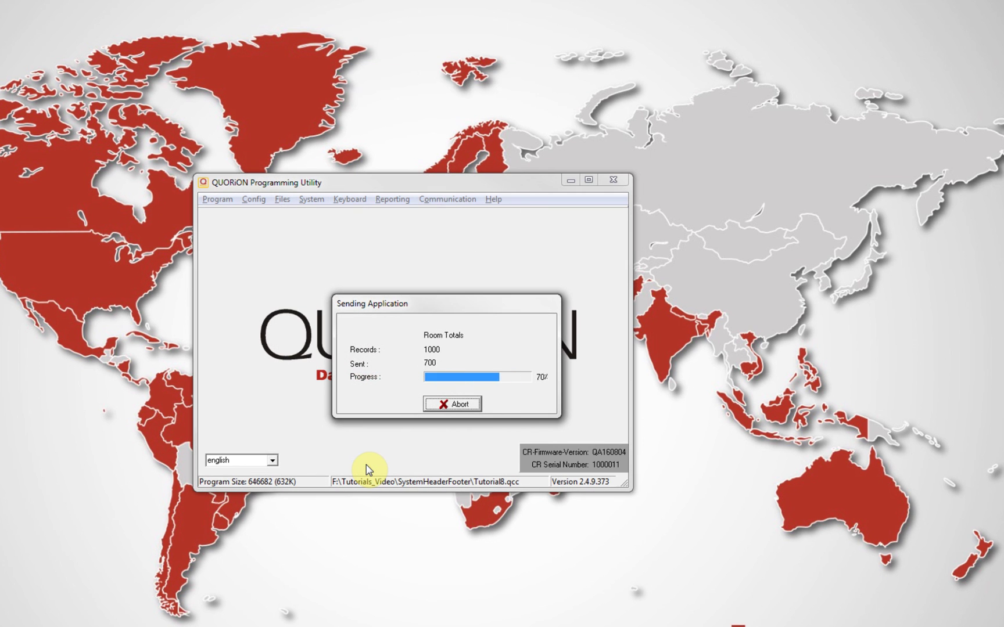